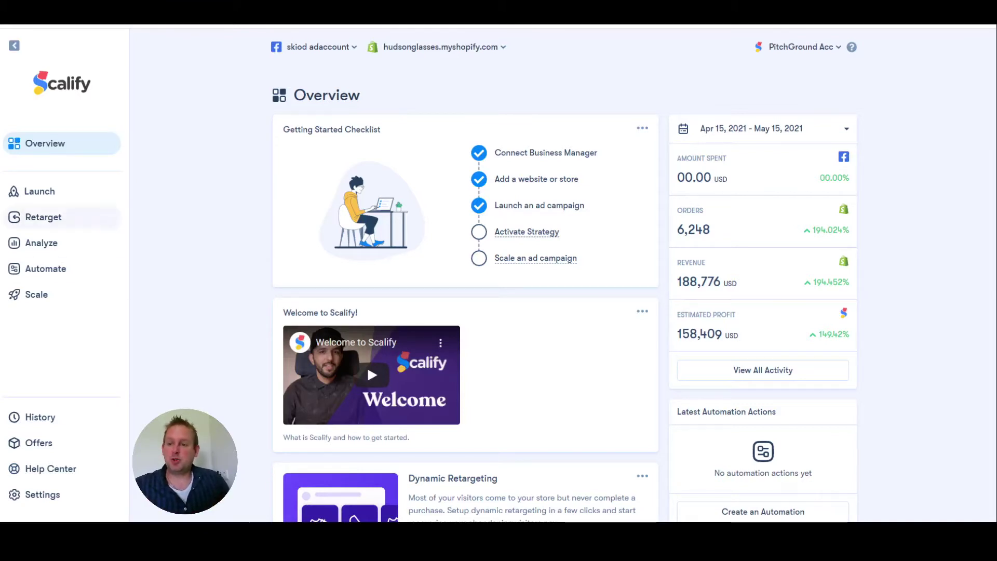
Go to Retarget, launch Dynamic Retargeting ads, and start a new catalog
click(58, 222)
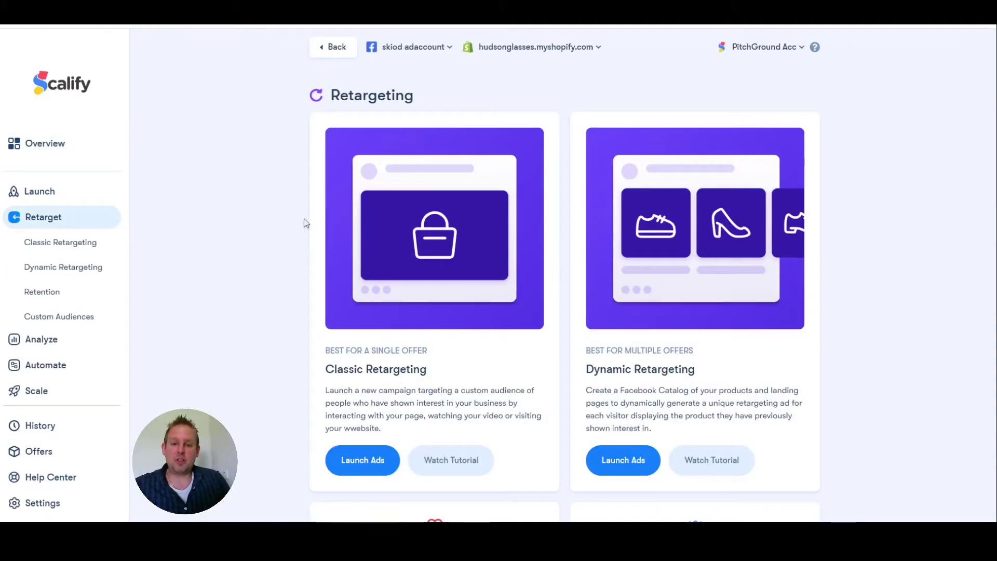
scroll(307, 228, down, 1)
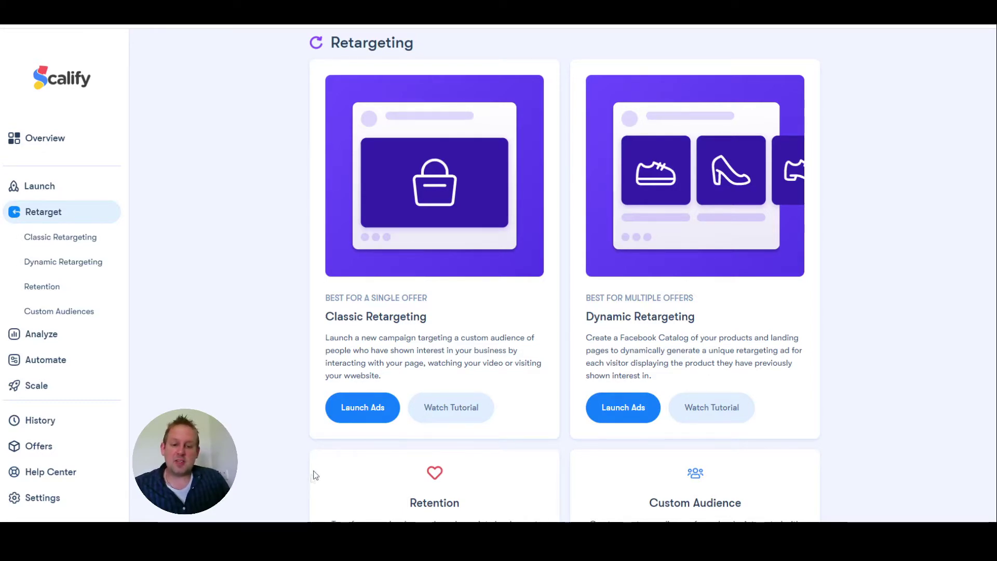
scroll(313, 451, down, 3)
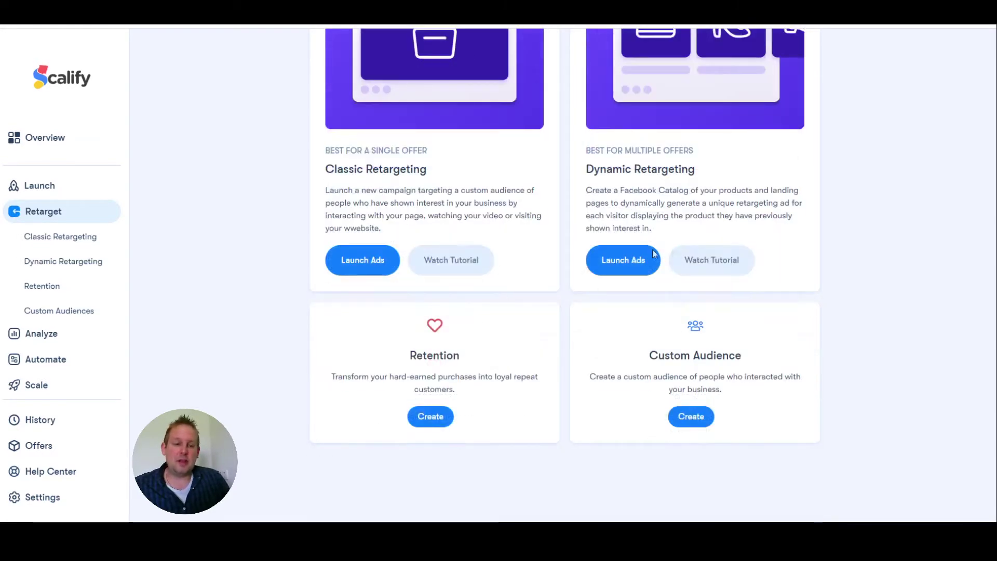
click(632, 258)
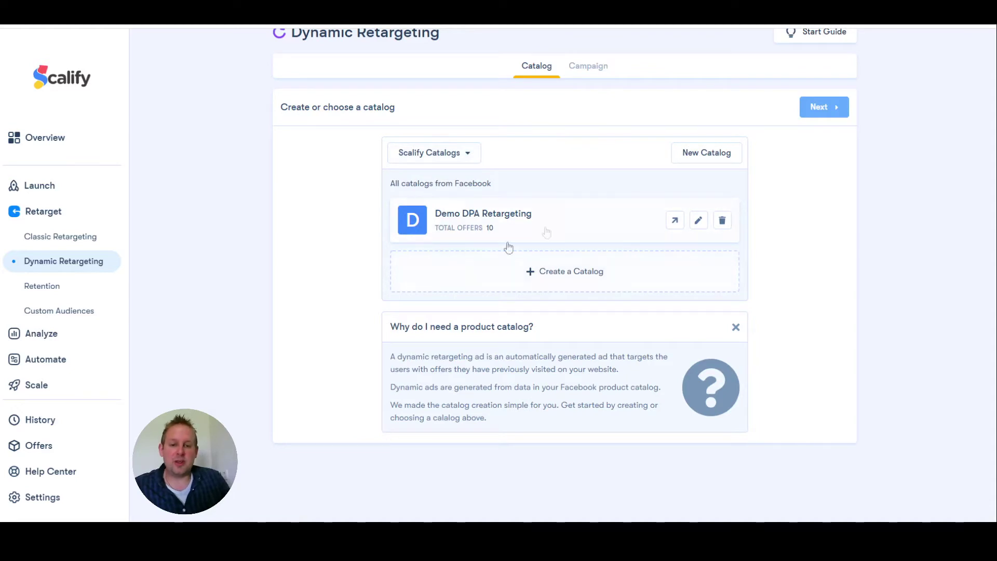
click(716, 154)
Name the new catalog 'Demo' with Software as its default offers category
click(609, 204)
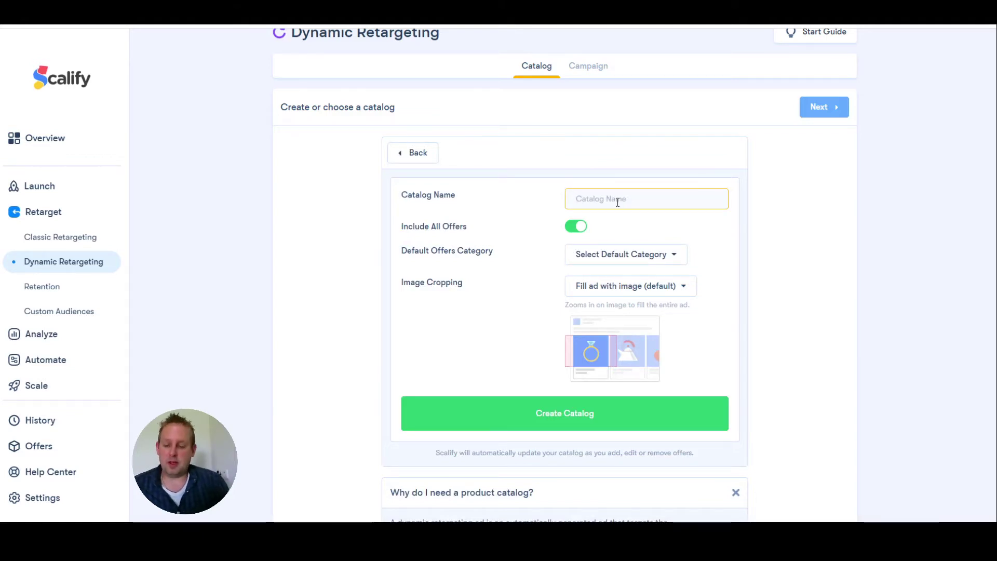
text(Demo)
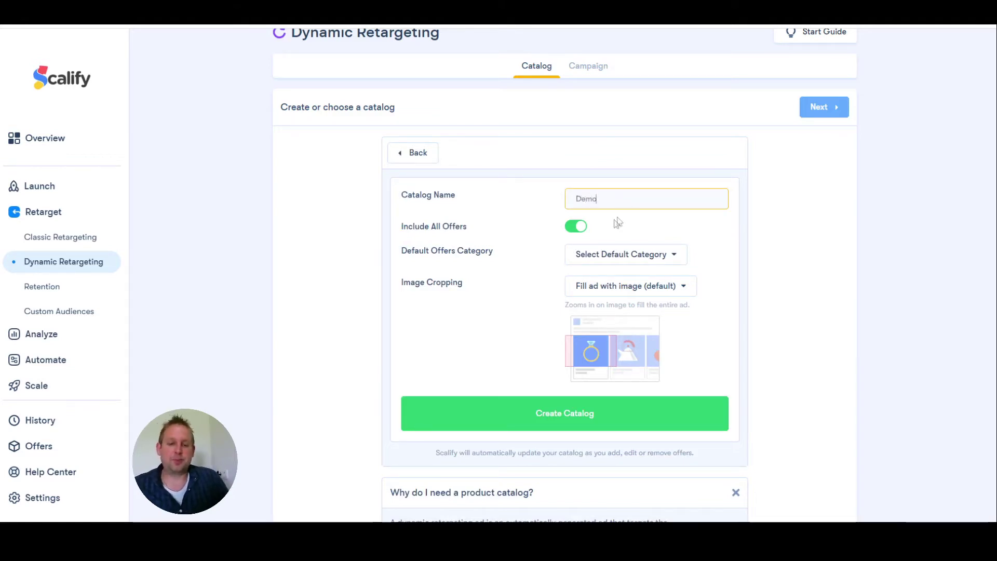
click(647, 255)
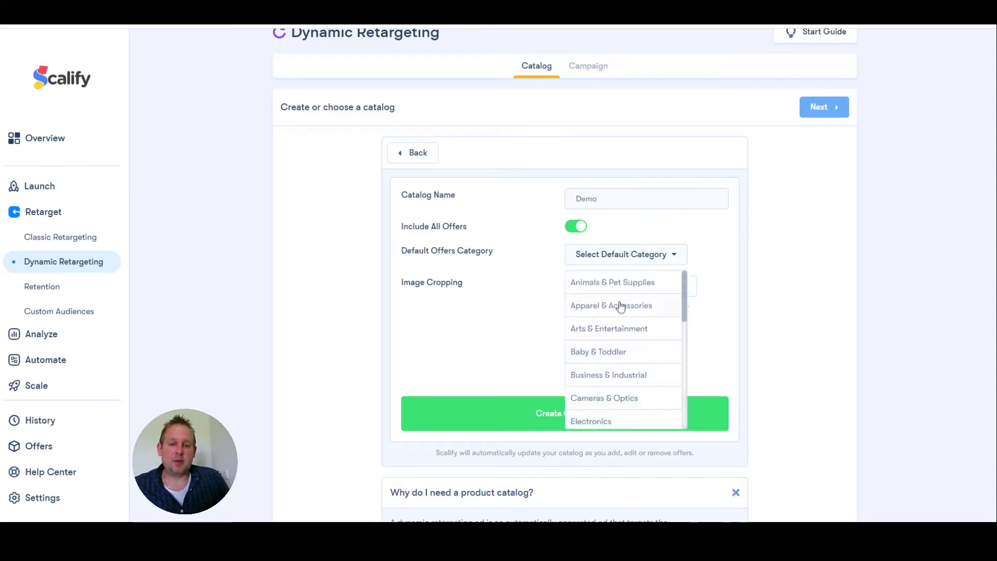
scroll(631, 296, down, 3)
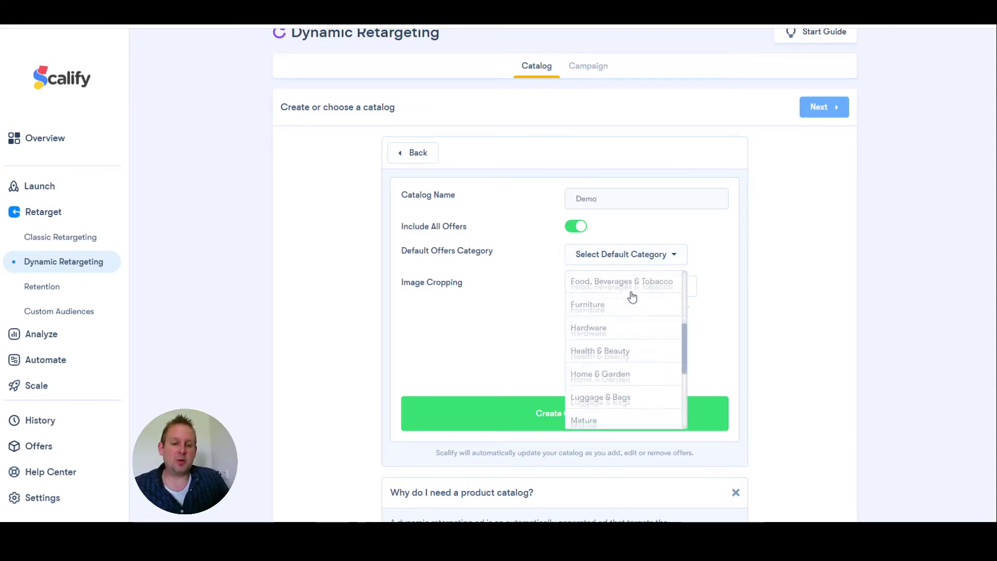
scroll(632, 296, down, 2)
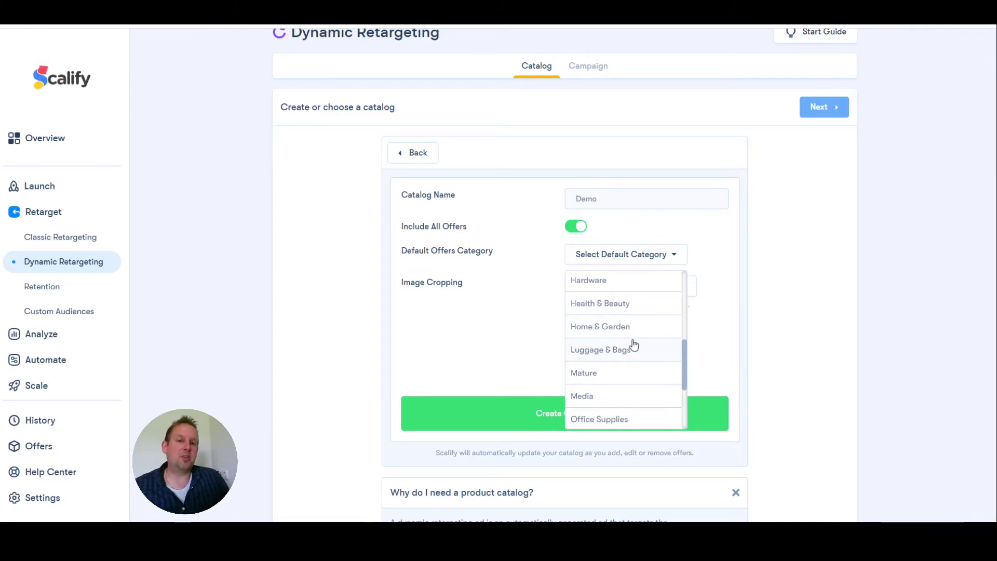
scroll(632, 345, down, 2)
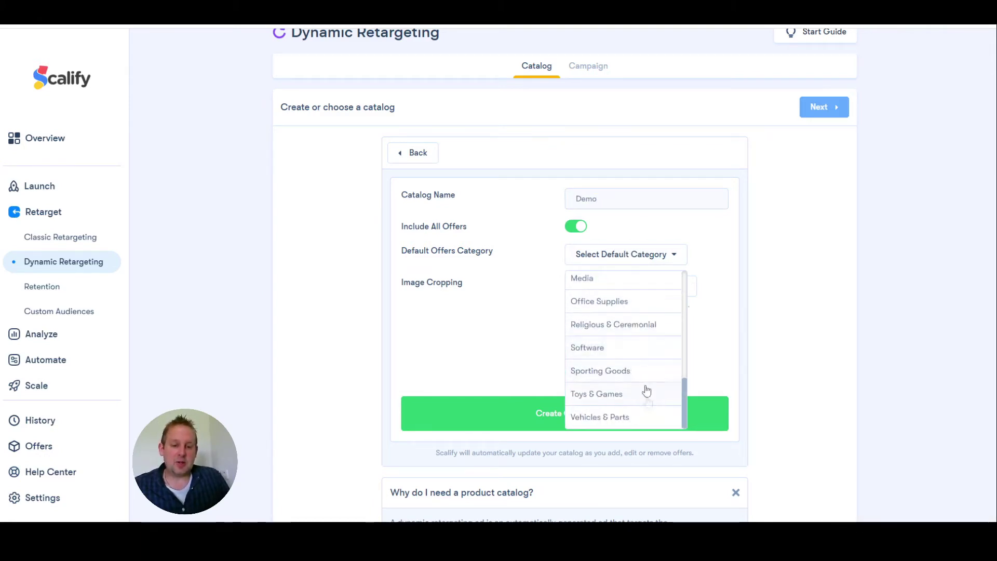
click(611, 347)
Keep the default image cropping, create the Demo catalog, and continue to campaign settings
click(594, 290)
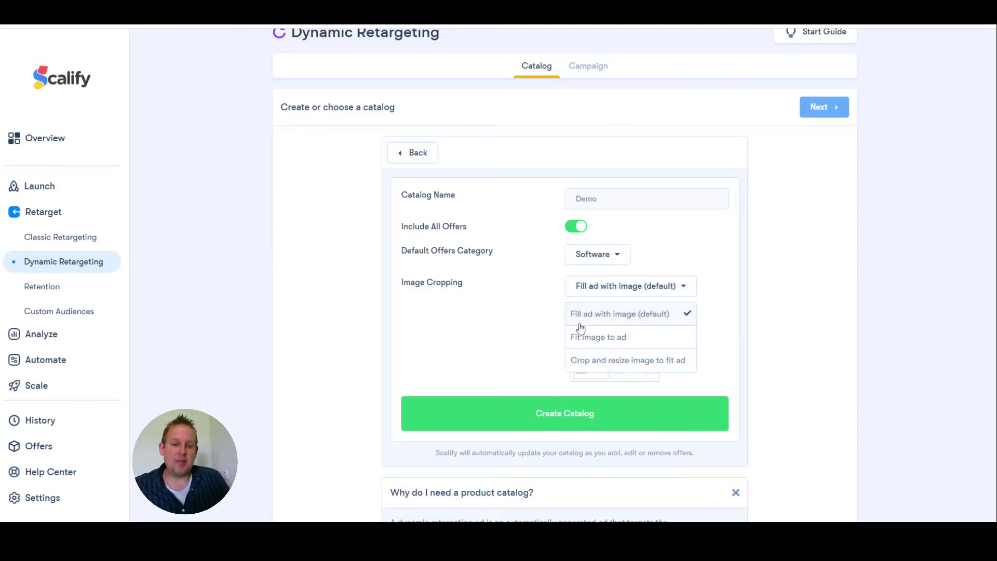
click(722, 306)
scroll(716, 274, down, 3)
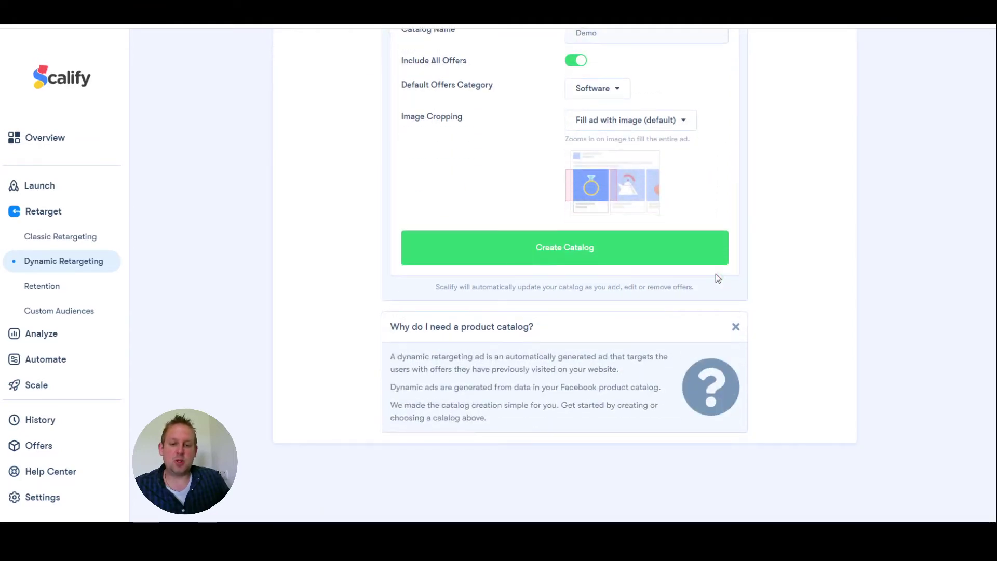
click(527, 263)
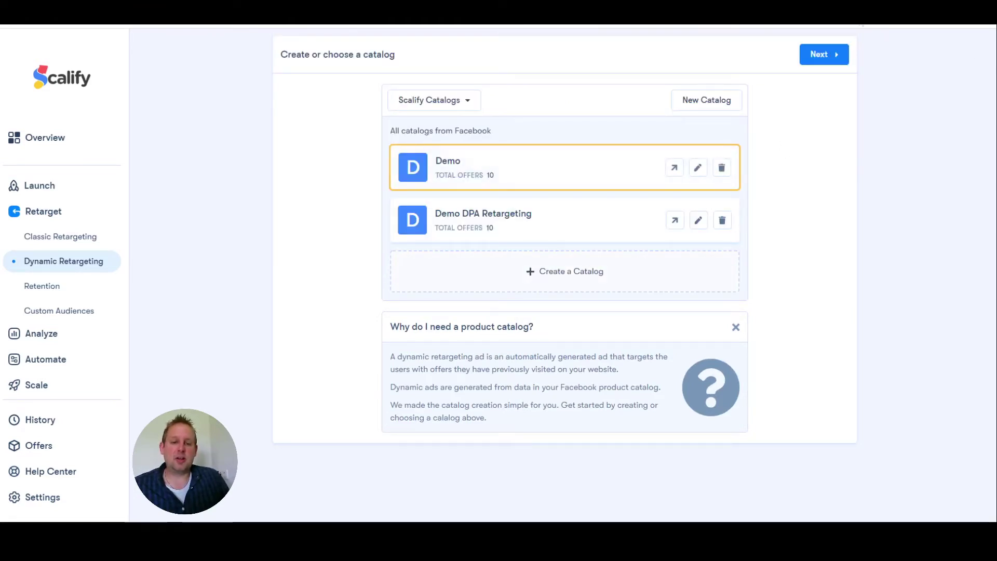
click(821, 58)
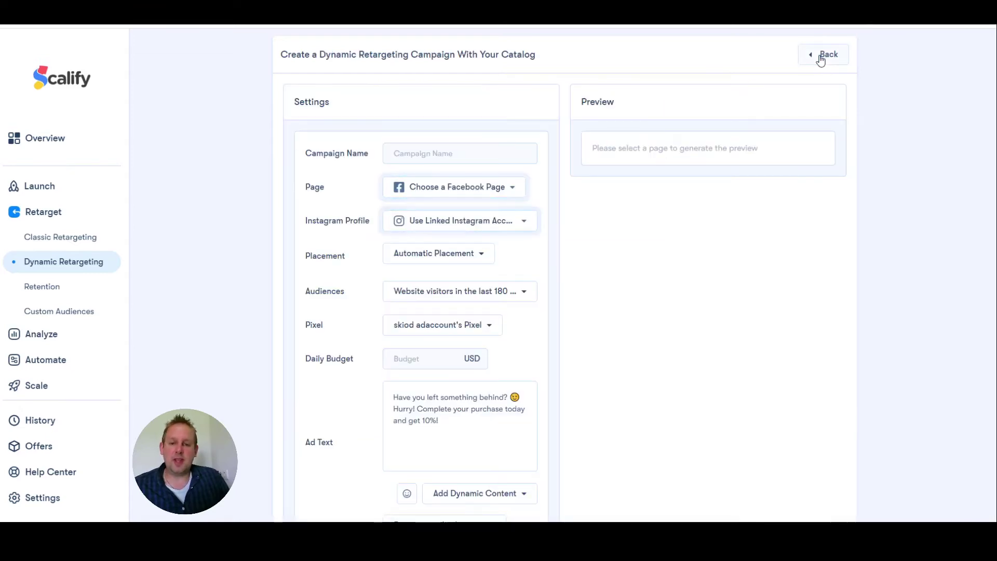
Use the Dream bivouac Facebook page and the dream.bivouac Instagram profile
click(406, 153)
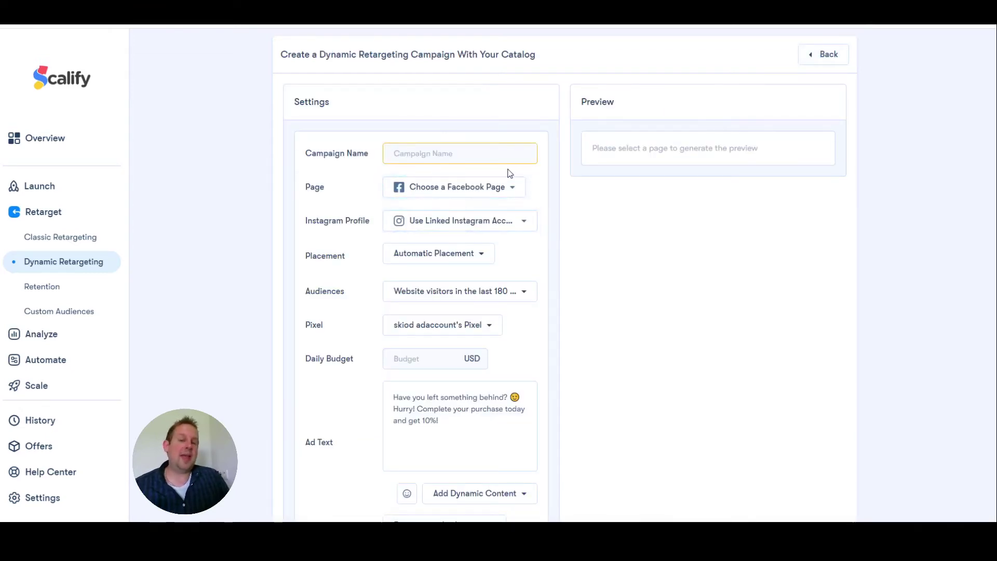
click(443, 187)
click(443, 249)
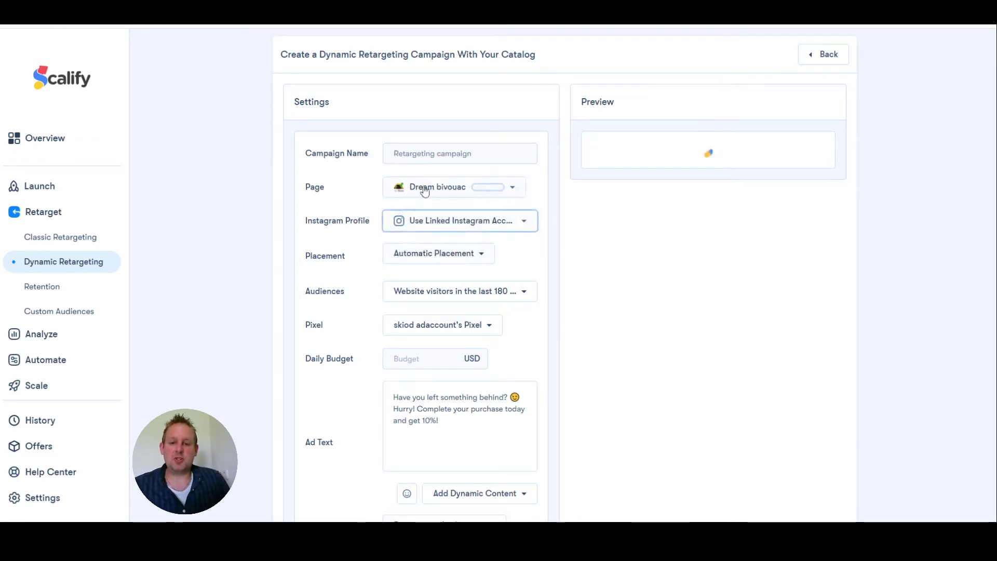
click(482, 224)
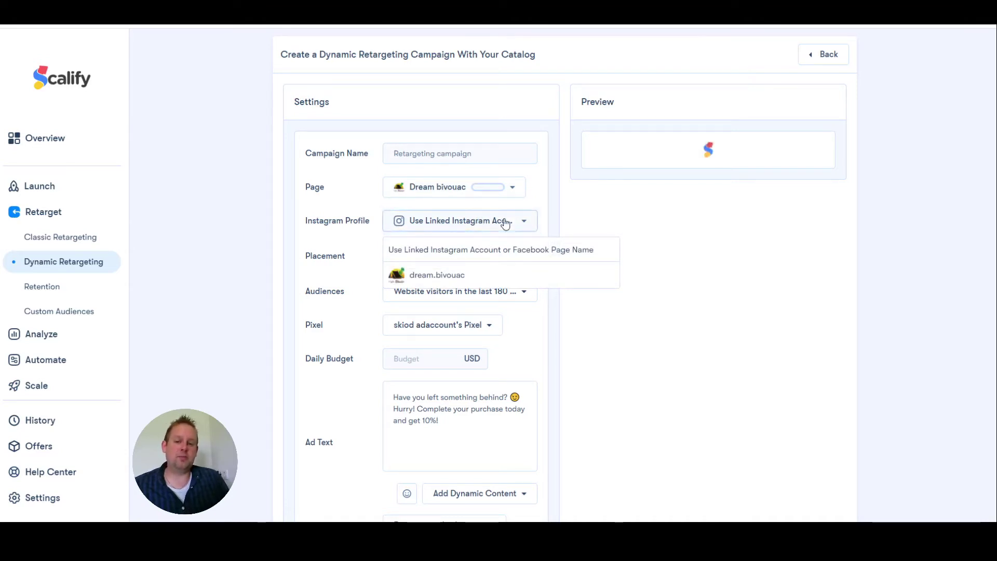
click(427, 277)
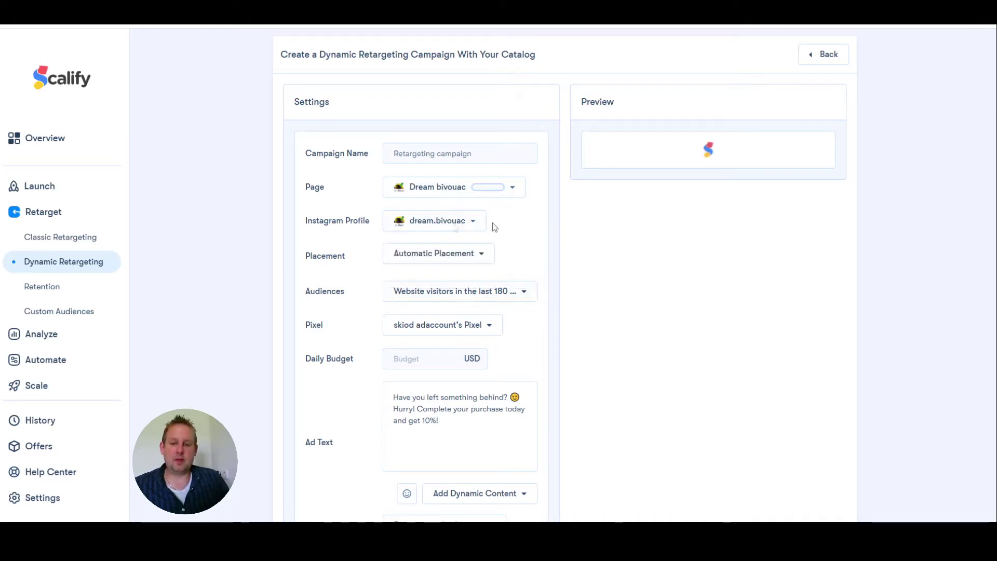
Keep Automatic Placement and target website visitors from the last 30 days
click(418, 259)
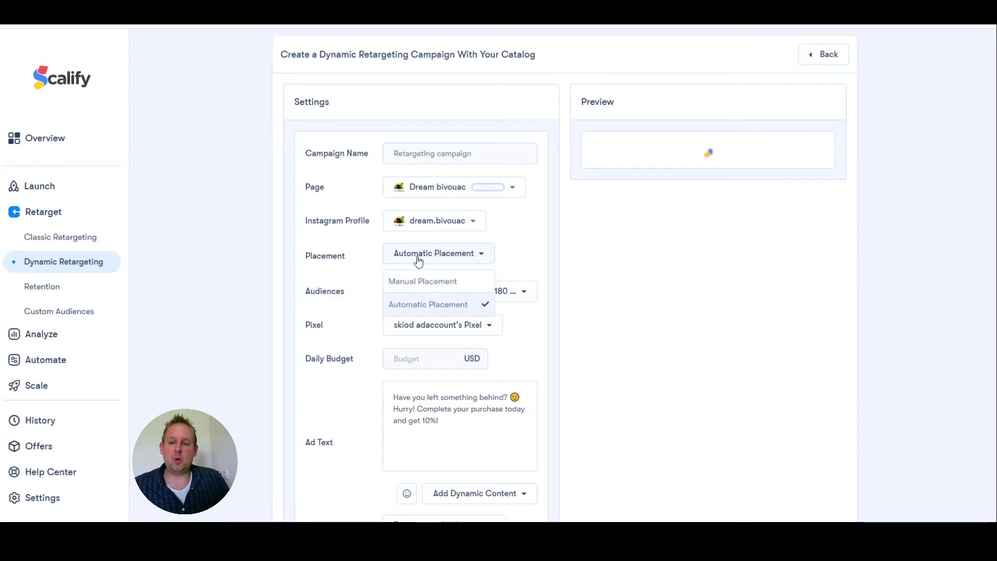
click(429, 306)
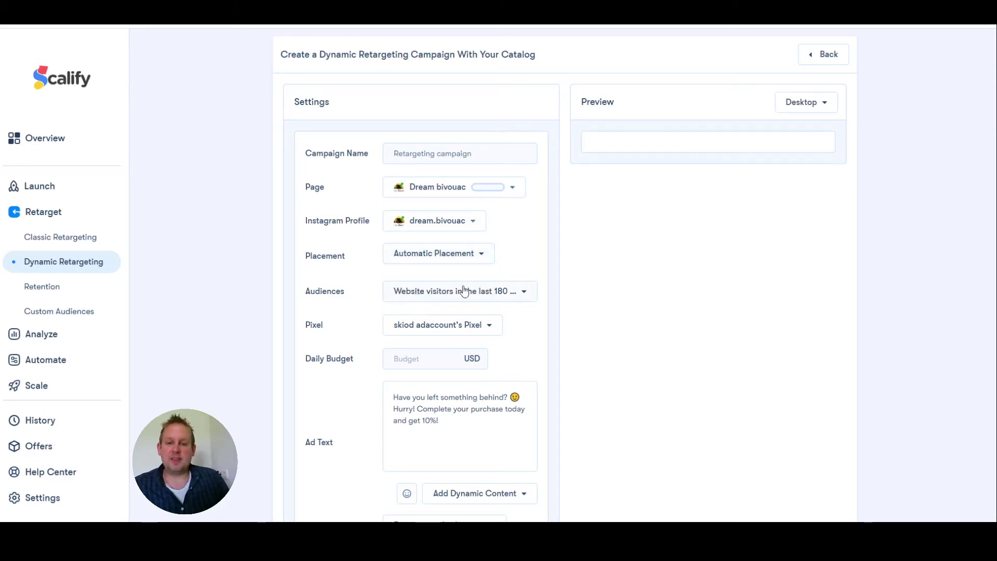
click(430, 298)
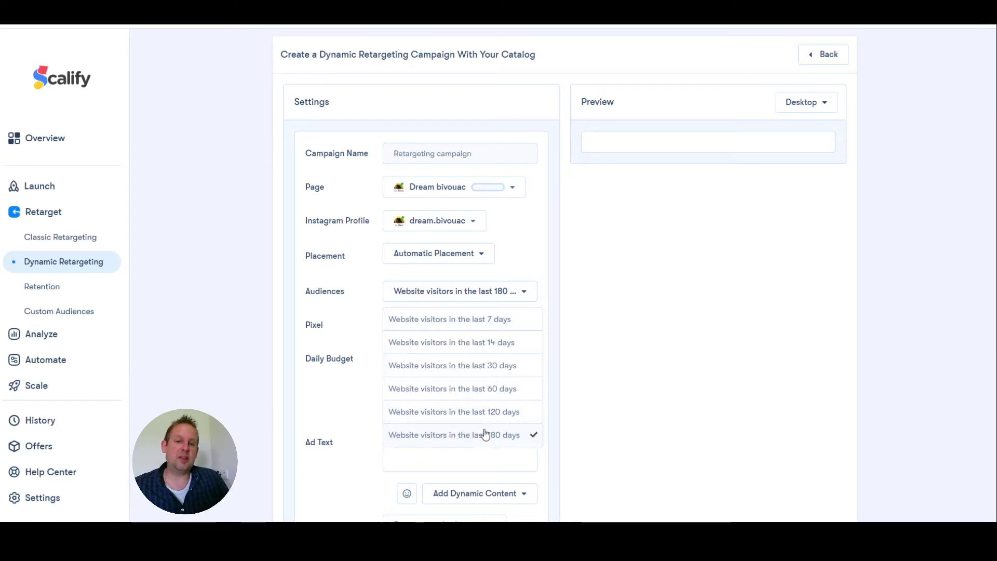
click(481, 366)
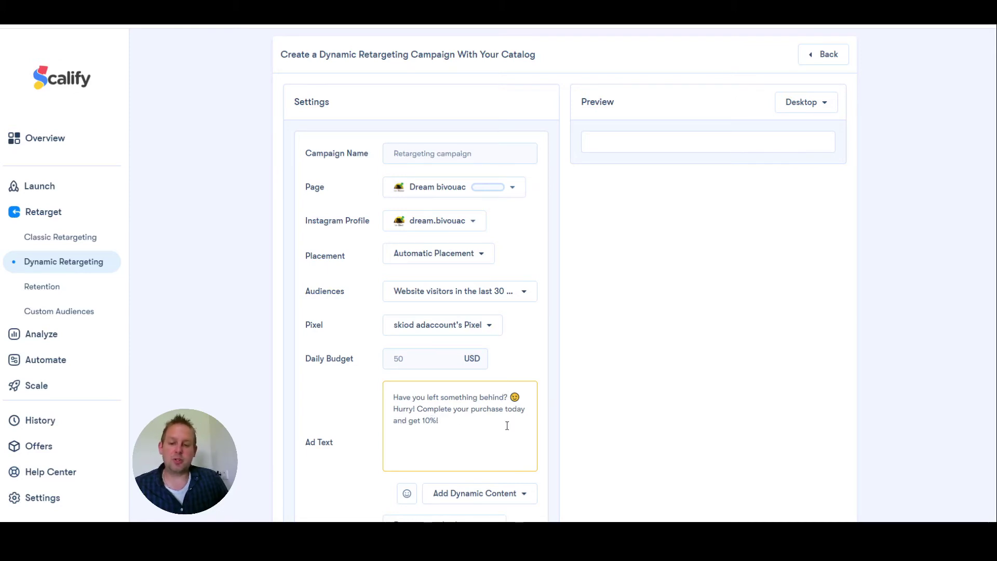
Append the Product Name dynamic placeholder {{product.name}} to the ad text
scroll(507, 425, down, 2)
scroll(461, 329, down, 1)
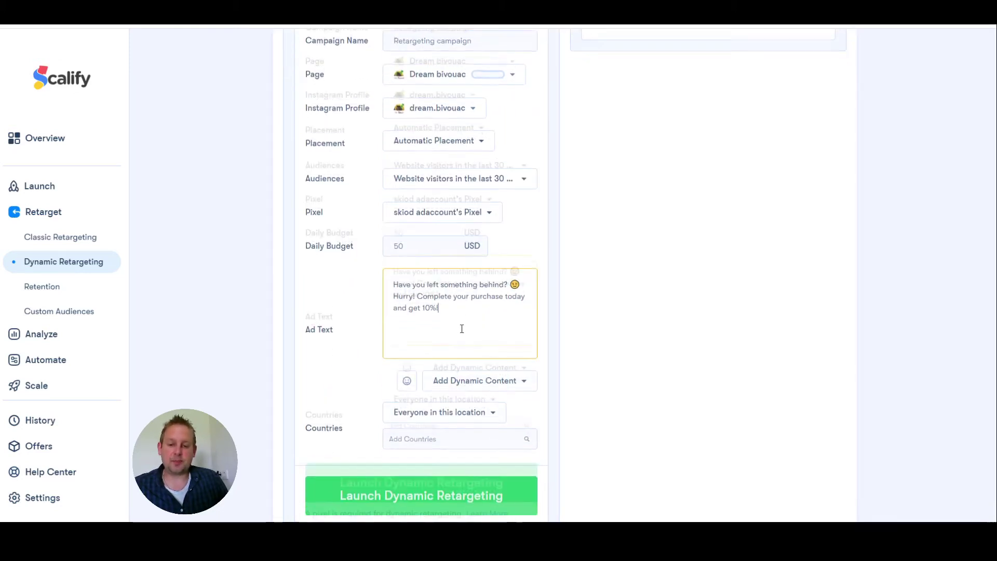
scroll(462, 329, down, 2)
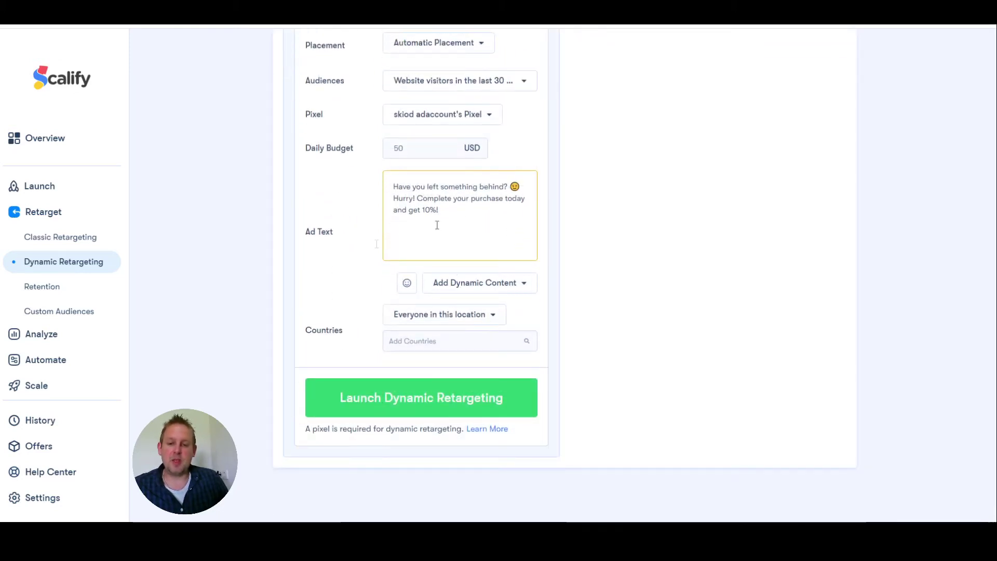
click(471, 289)
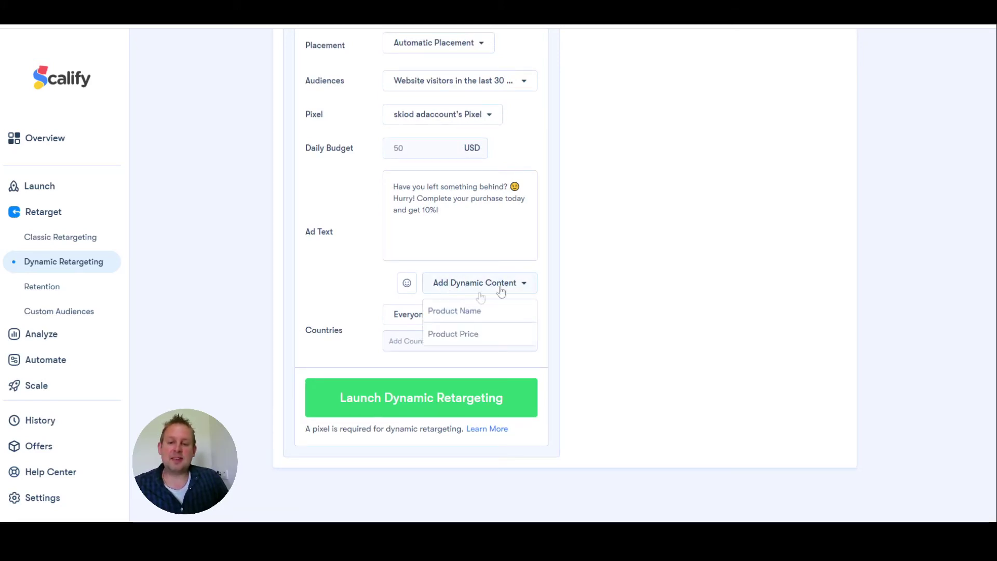
click(467, 311)
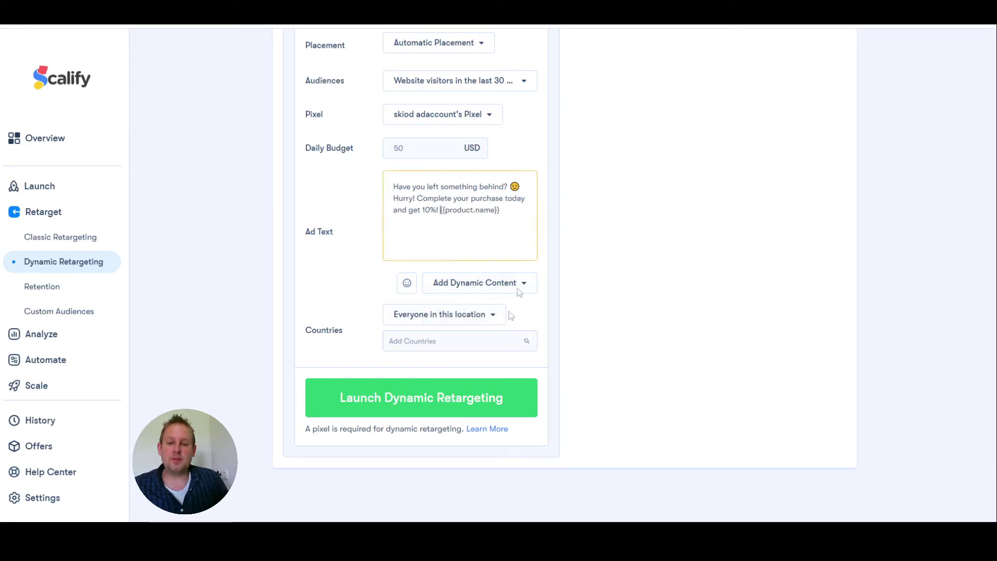
Target everyone in the location and search countries for 'united stat'
click(459, 318)
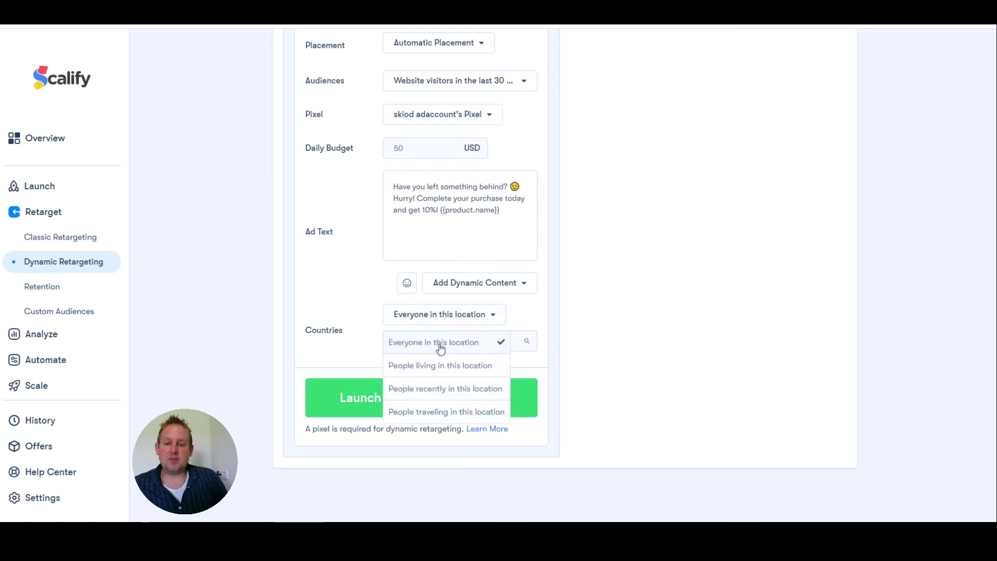
click(445, 313)
click(442, 343)
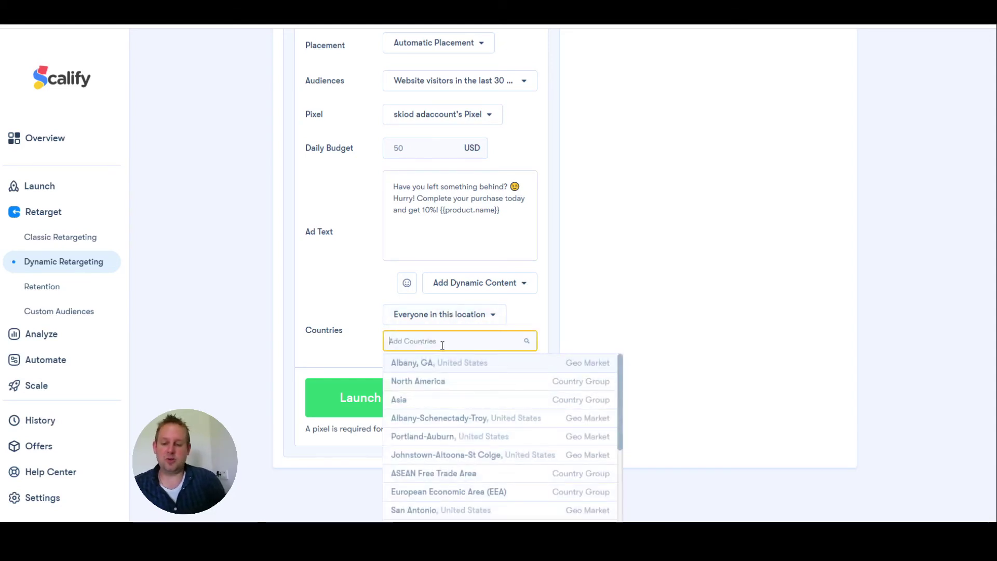
text(uni)
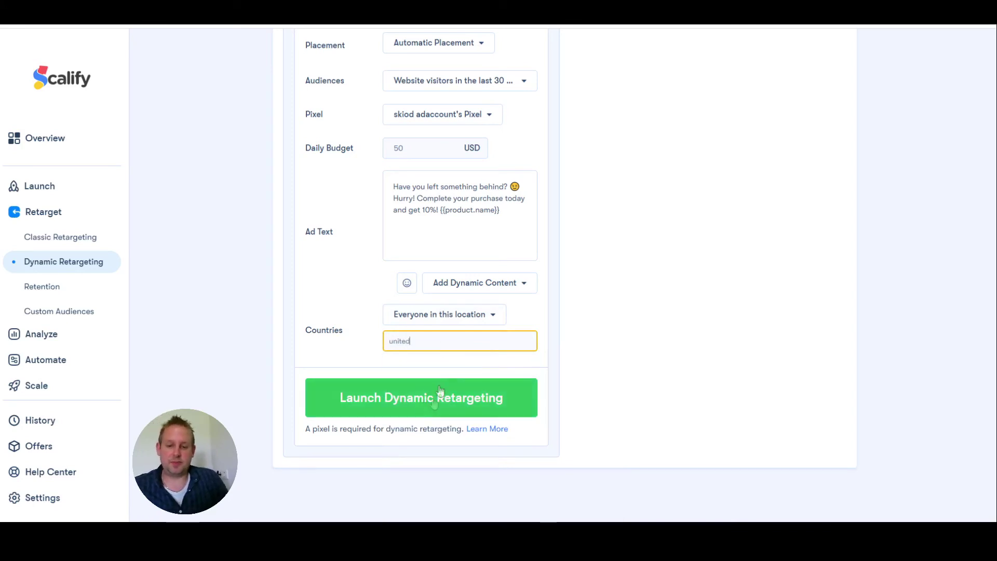
text(ted )
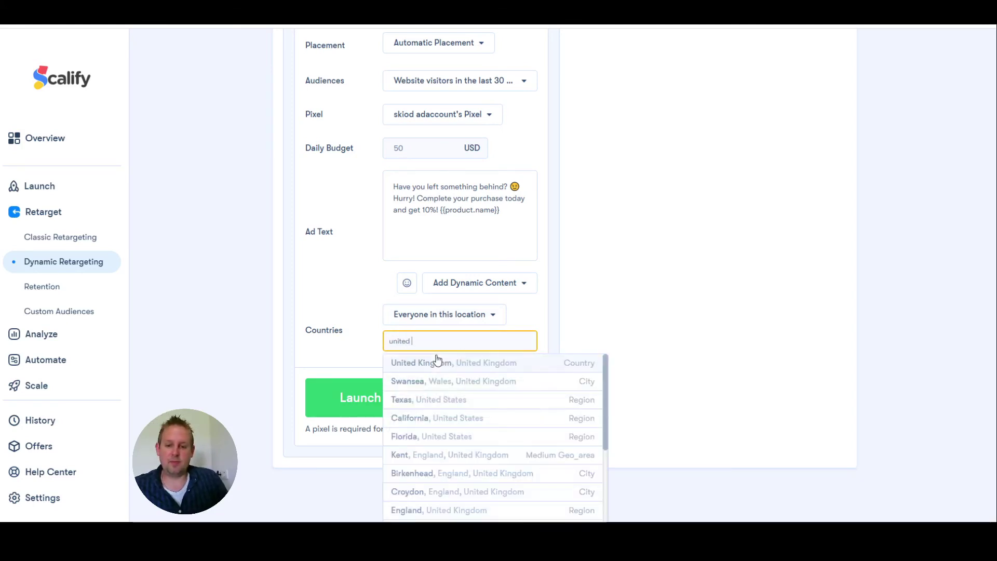
text(states)
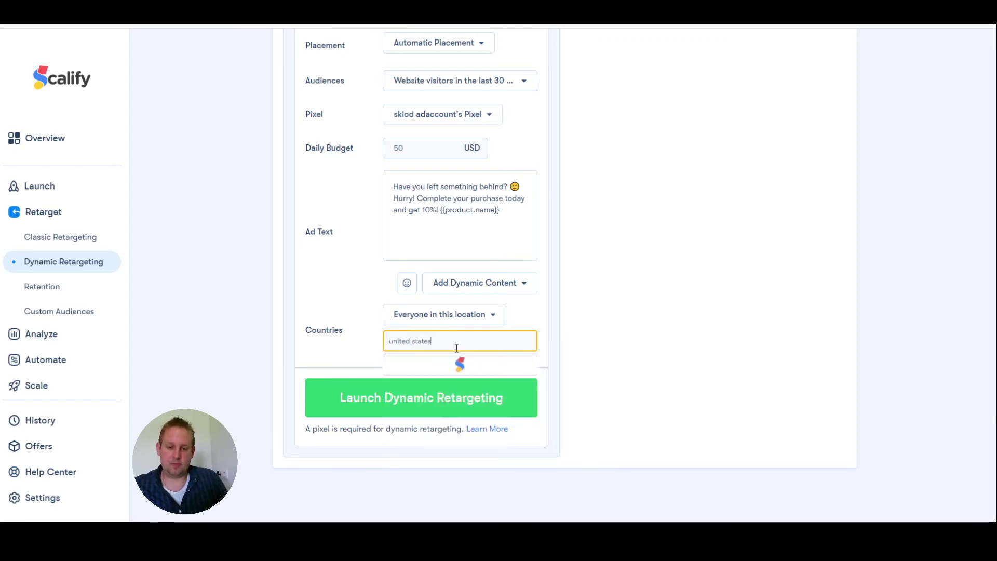
click(445, 362)
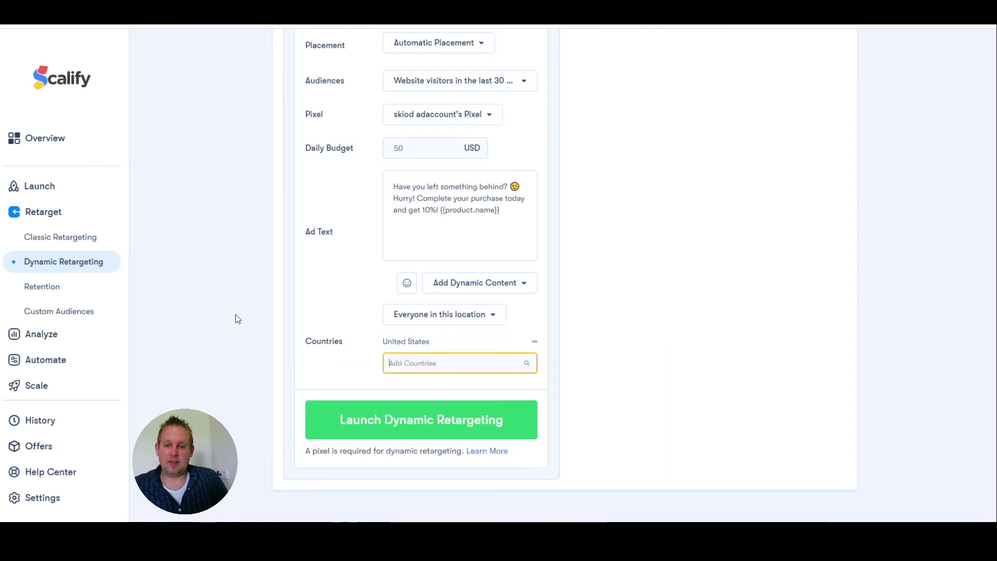
scroll(329, 295, down, 2)
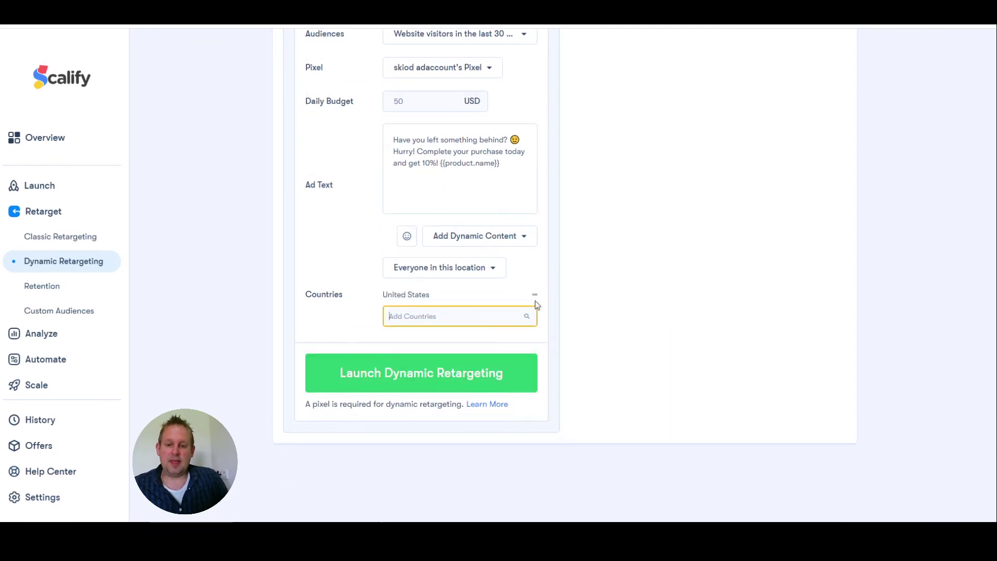
scroll(537, 305, up, 5)
scroll(537, 304, down, 5)
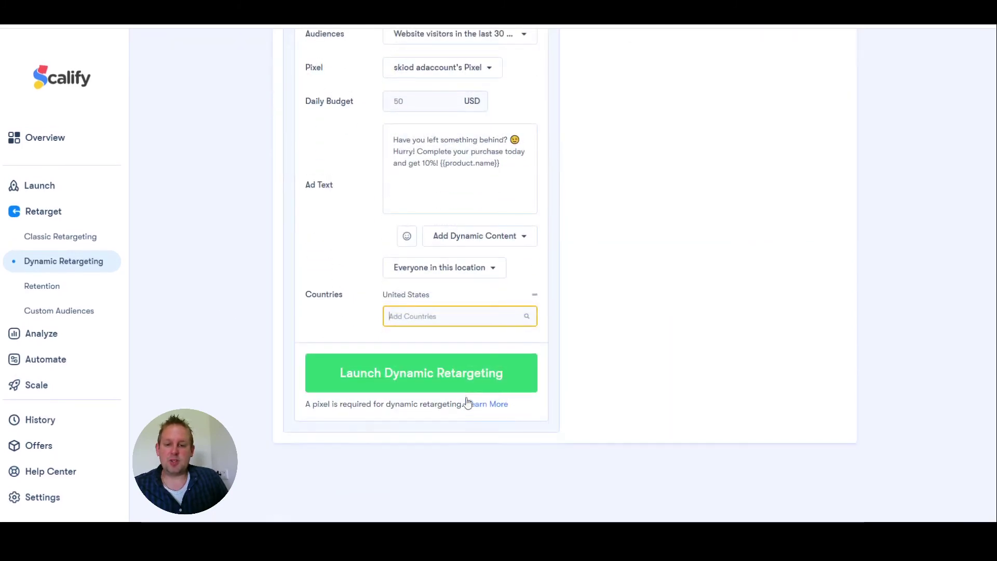